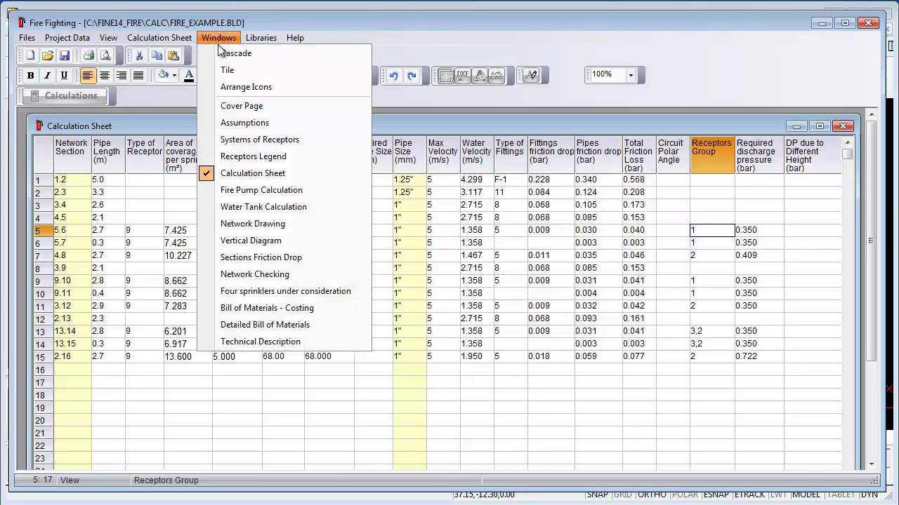
Show the Fire Pump Calculation window, with main pump head 1.90 bar and flow 338.68 l/min
left_click(301, 191)
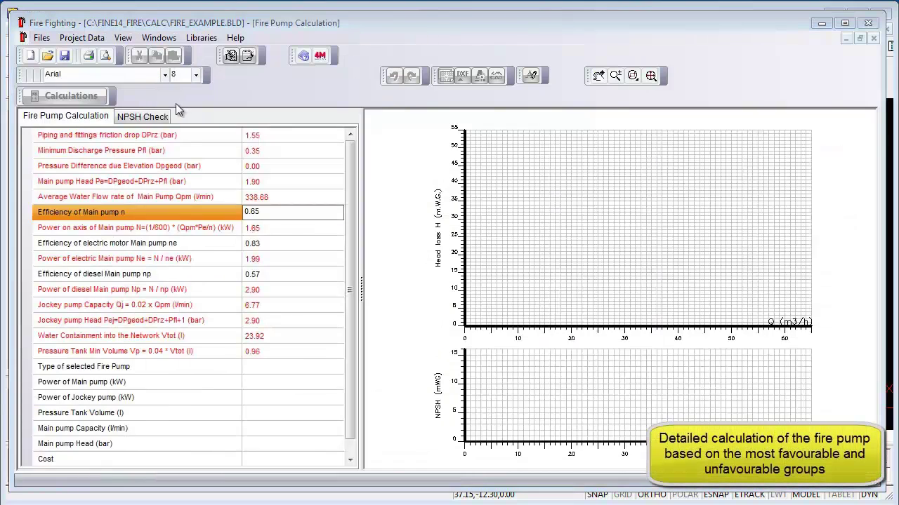
left_click(49, 118)
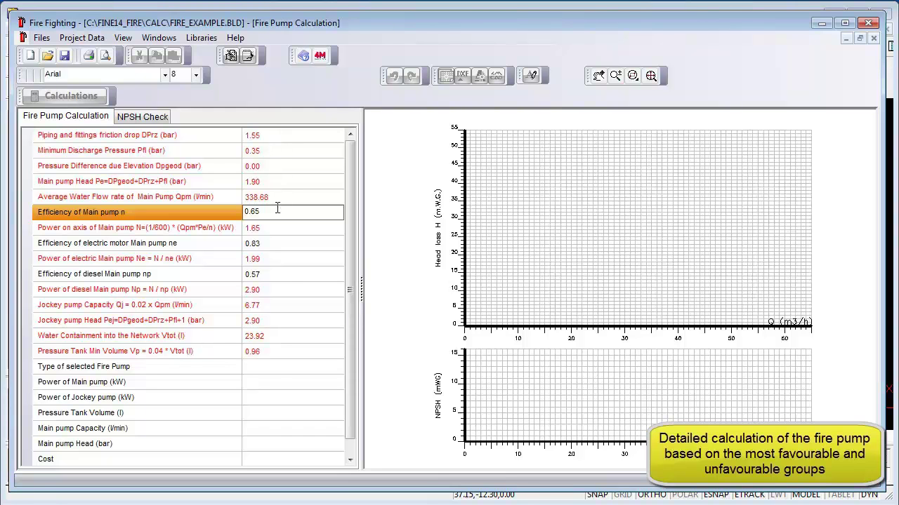
Set the fire pump type to Fire pump Selection by Hydraulic Solution Method
left_click(269, 372)
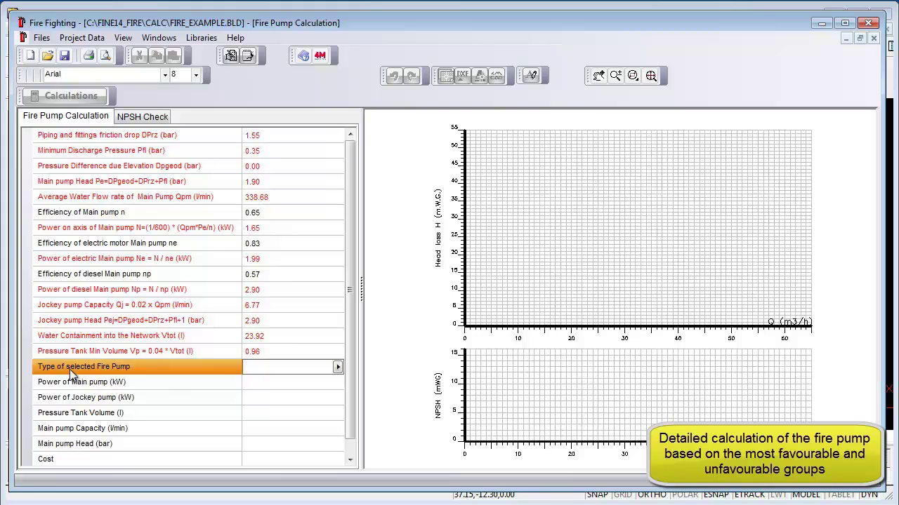
left_click(336, 368)
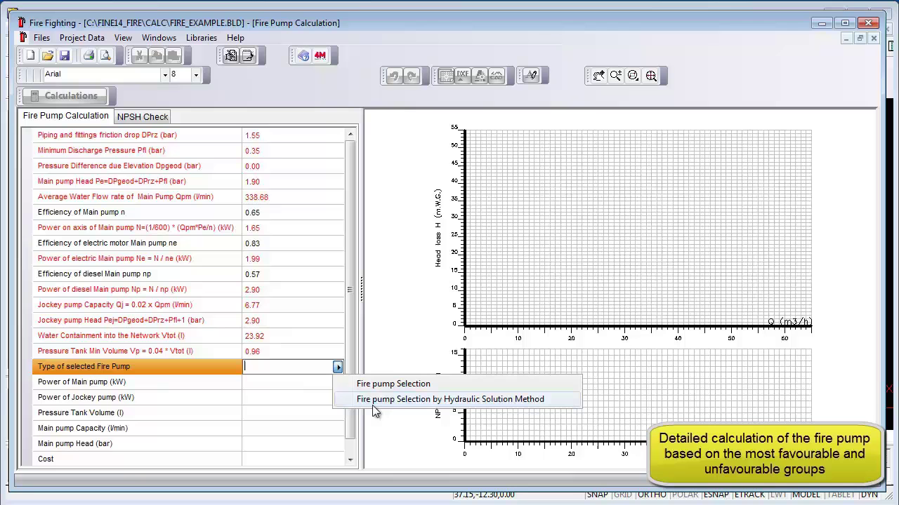
left_click(450, 400)
left_click(652, 310)
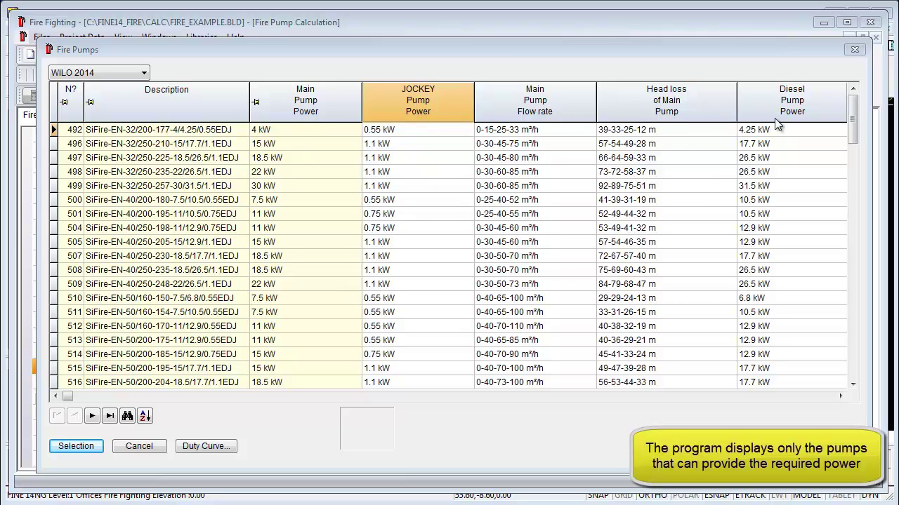
Select catalogue pump 501 (SiFire-EN-40/200-195-11) and bring its full NPSH chart into view
left_click(159, 219)
left_click(87, 449)
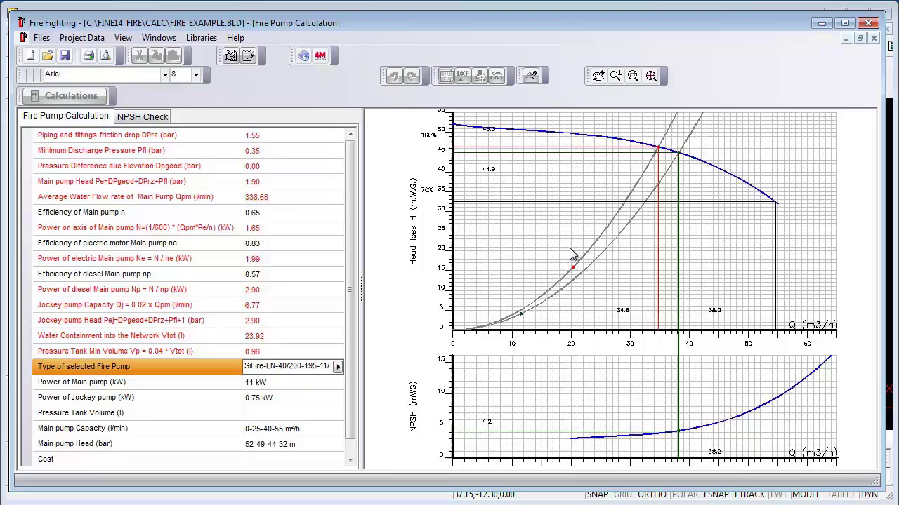
scroll(572, 295, "up", 2)
scroll(586, 403, "up", 1)
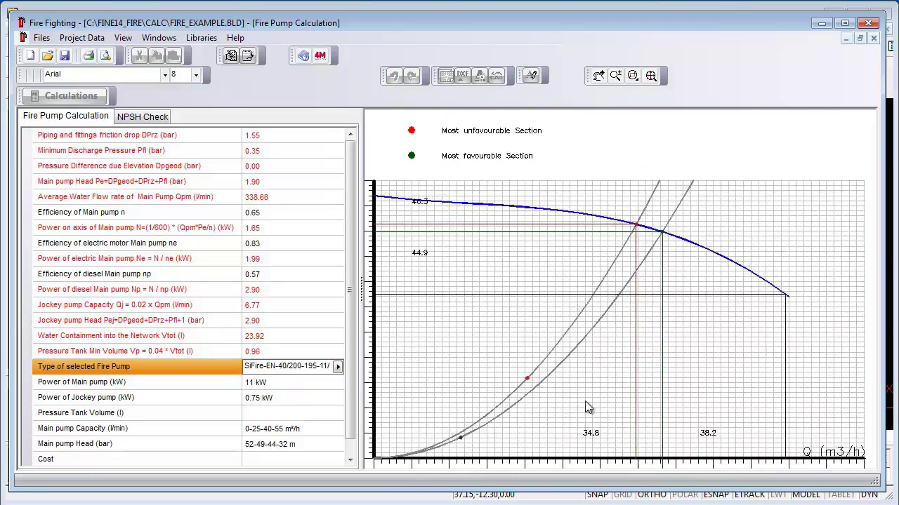
scroll(586, 402, "down", 3)
middle_click_drag(590, 396, 600, 320)
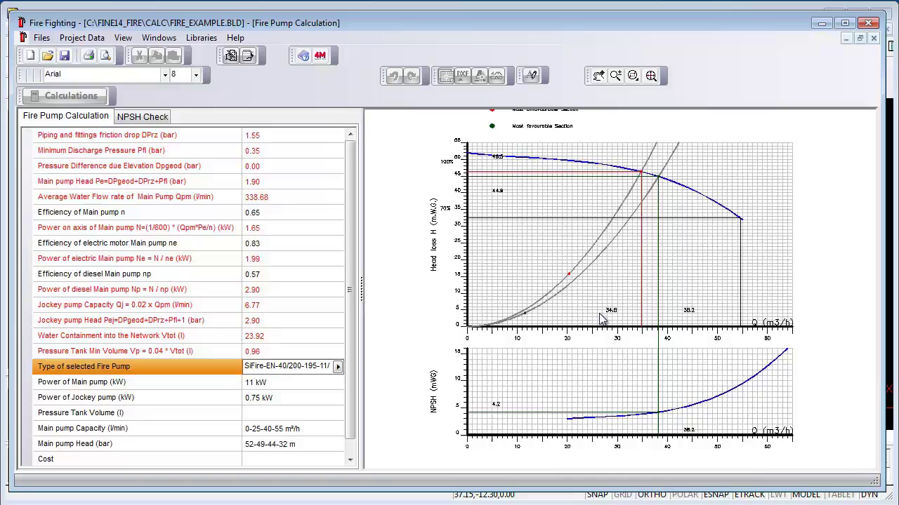
On the NPSH check, set Positive head with Steel Pipes (1) for the suction pipe
left_click(148, 116)
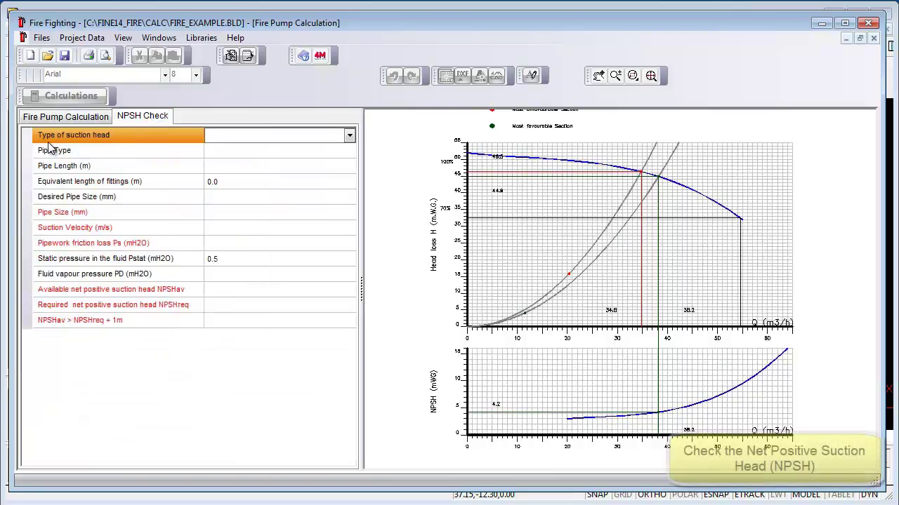
left_click(350, 136)
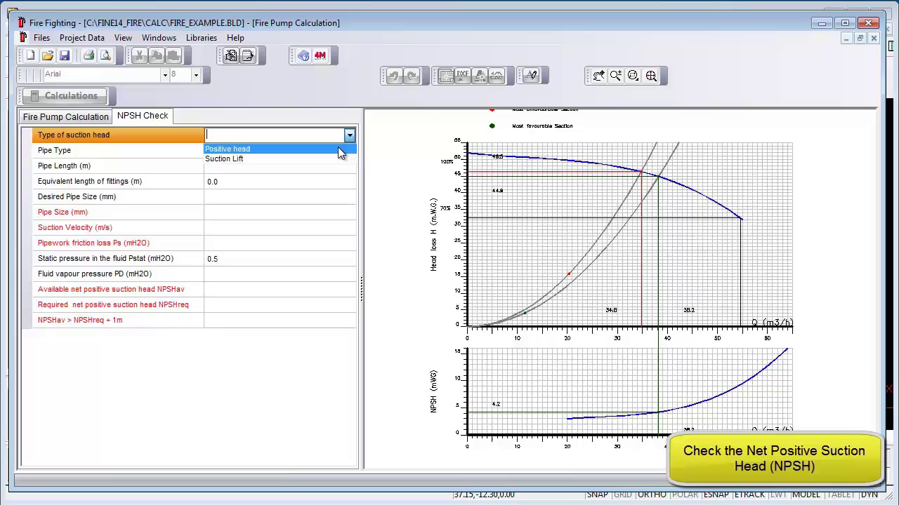
left_click(337, 147)
left_click(326, 153)
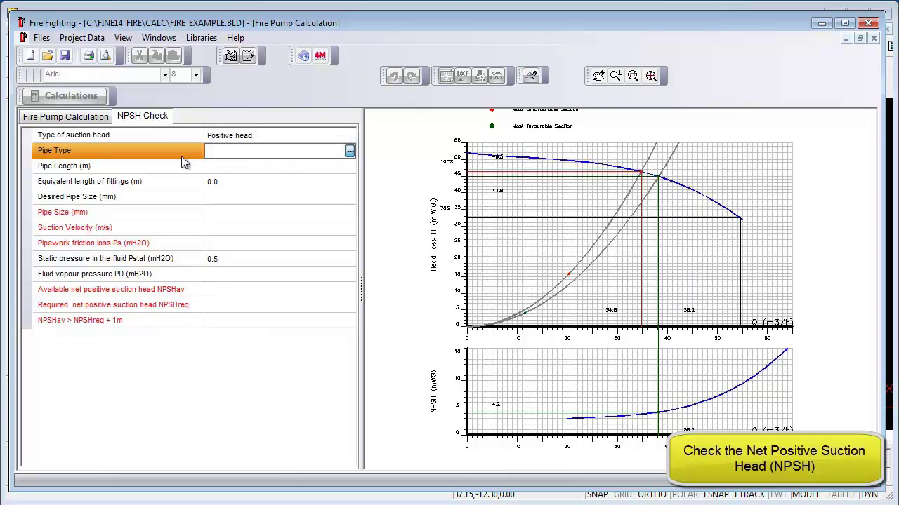
left_click(349, 152)
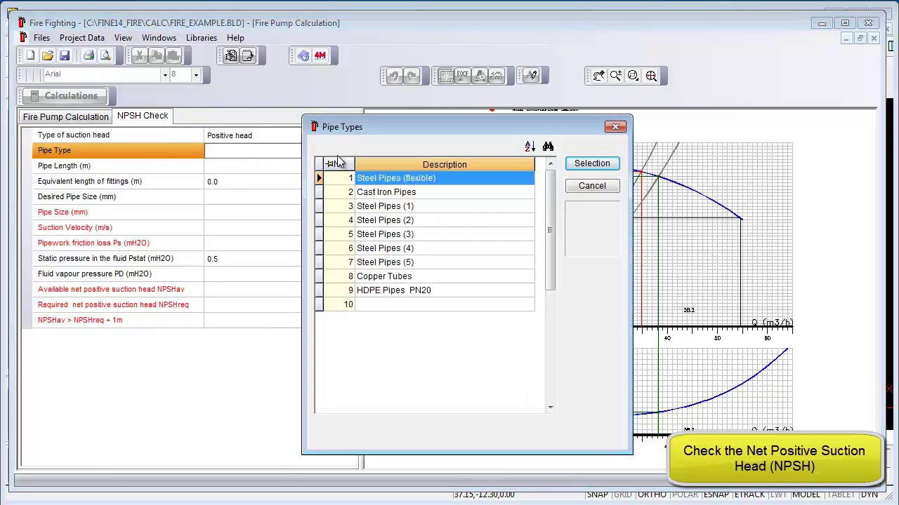
left_click(396, 206)
left_click(591, 164)
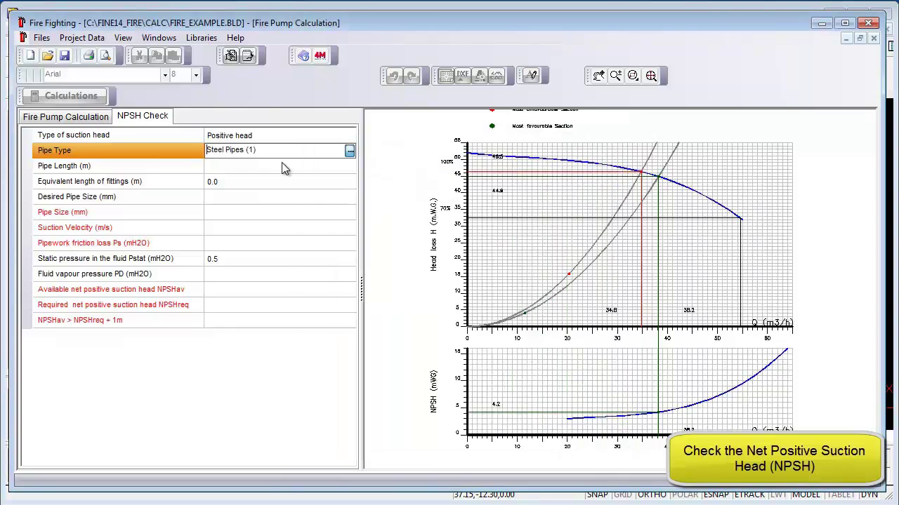
Enter a 1.5 m suction pipe length, keep 0.0 fittings length, and use the 20 °C vapour pressure
left_click(283, 166)
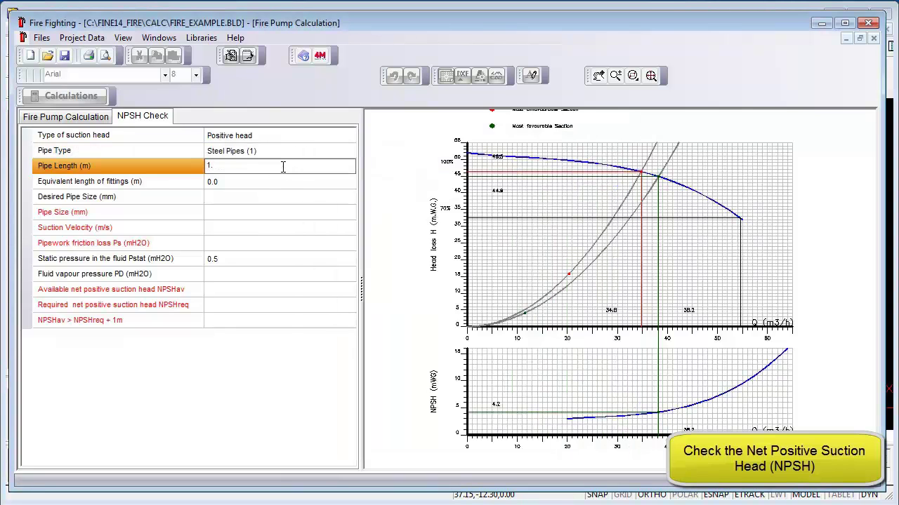
type("1.5")
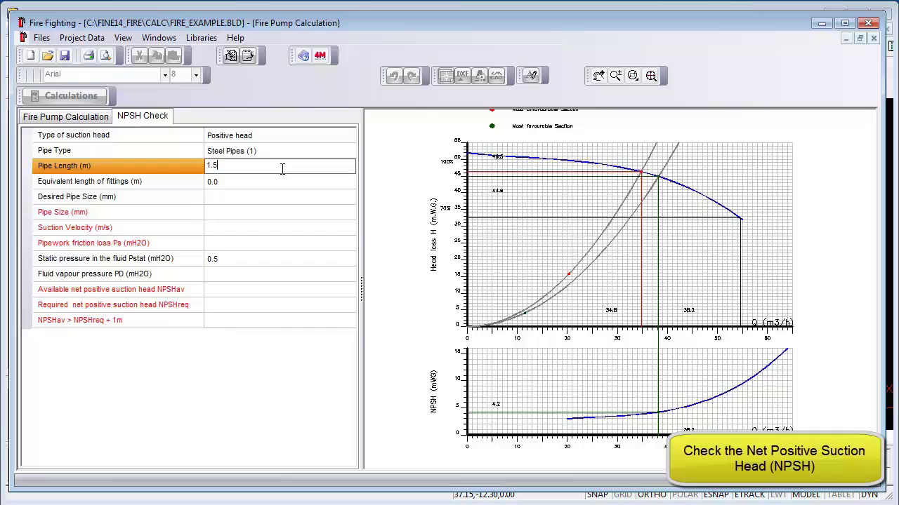
left_click(299, 182)
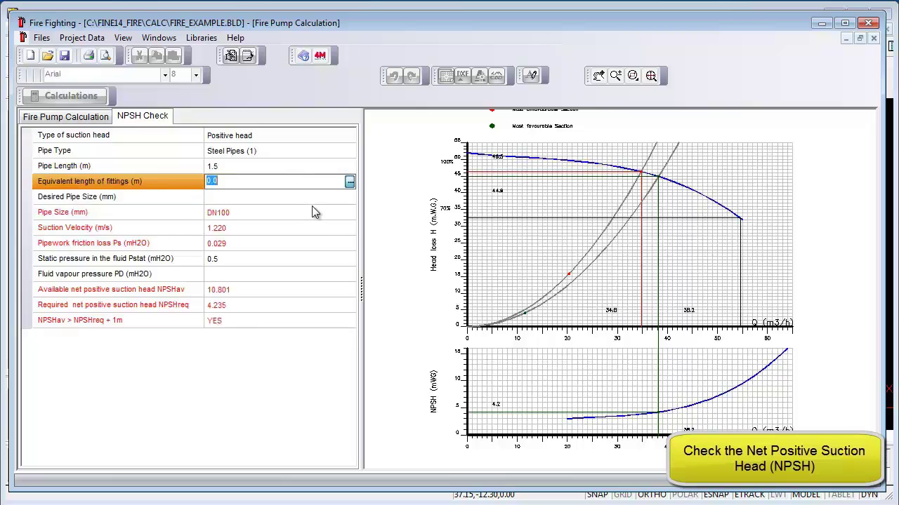
left_click(298, 281)
left_click(349, 274)
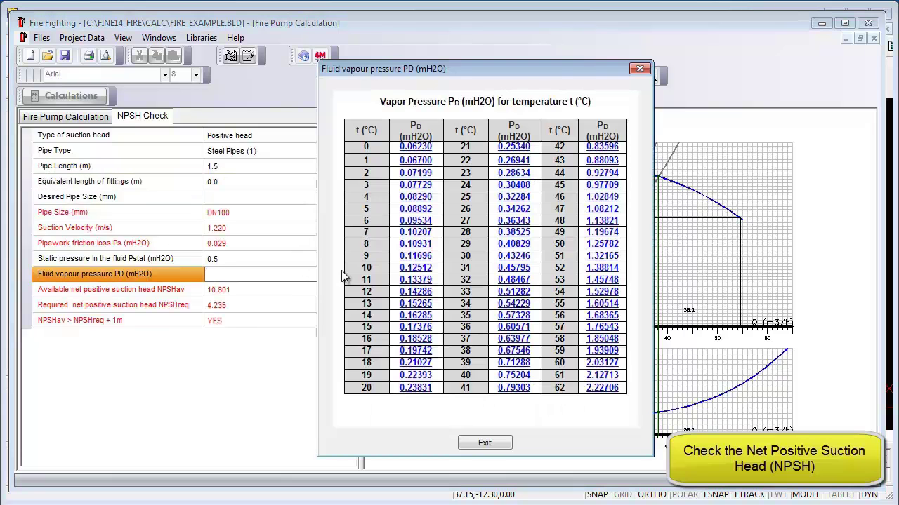
double_click(402, 391)
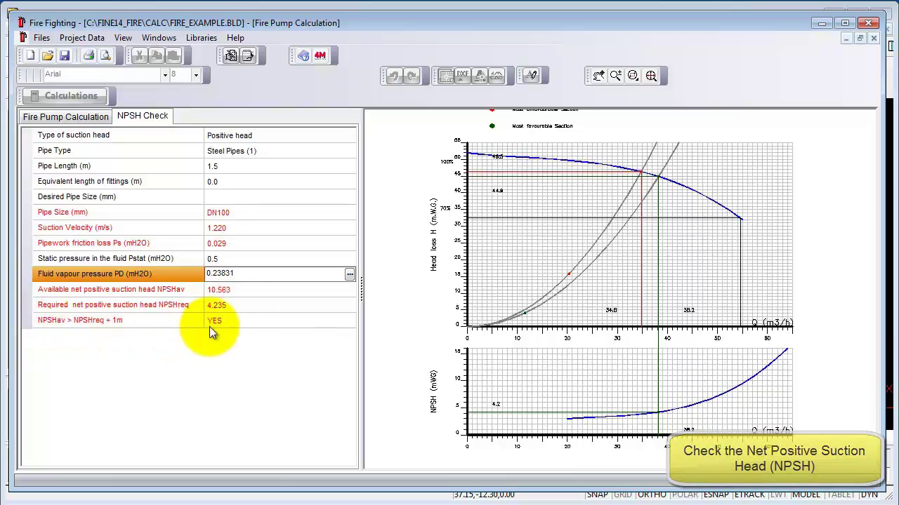
Return to Fire Pump Calculation and zoom in and out on the pump characteristic curve
left_click(77, 117)
scroll(570, 299, "up", 2)
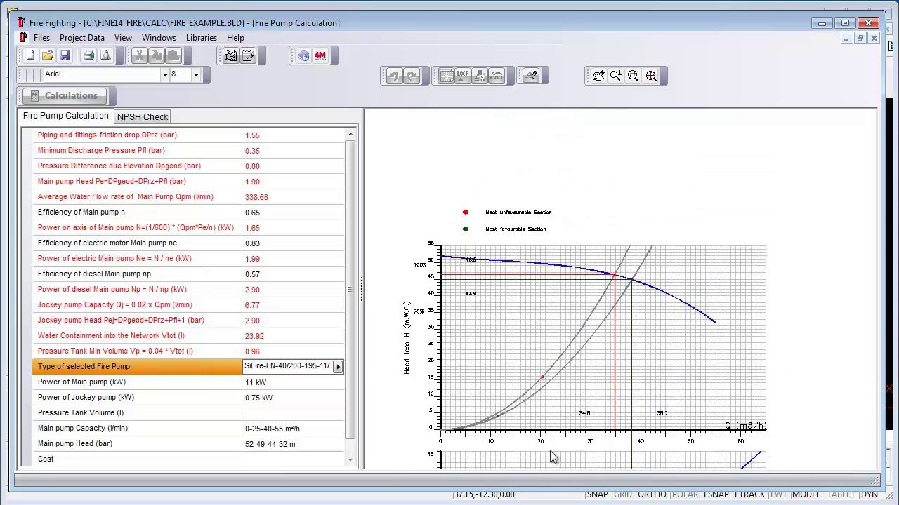
scroll(565, 355, "up", 2)
scroll(565, 355, "up", 3)
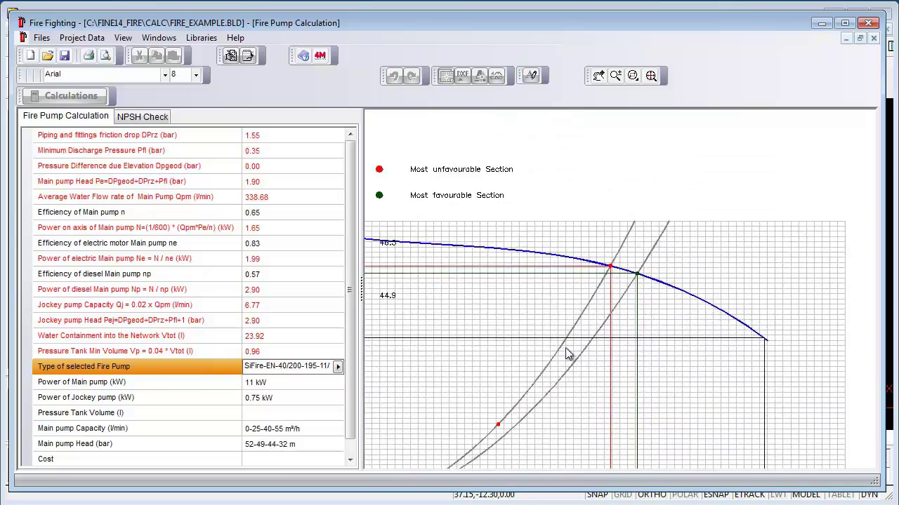
scroll(561, 395, "down", 5)
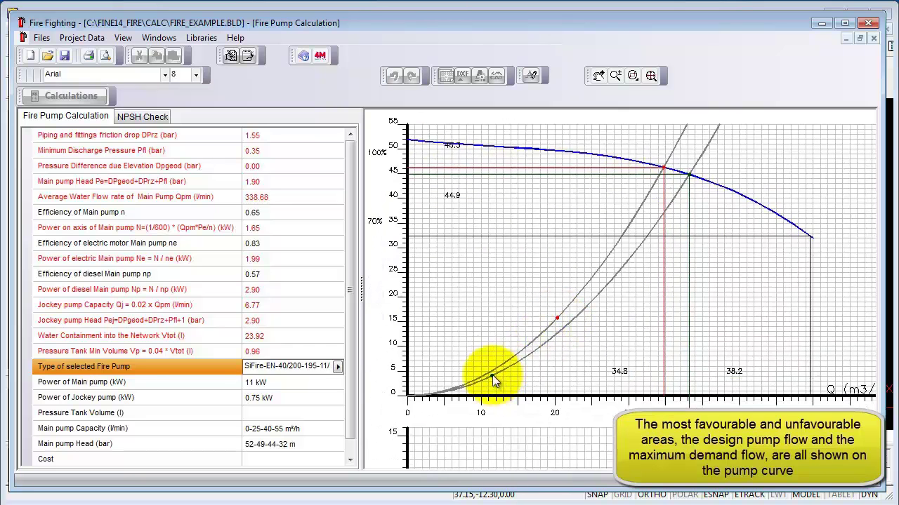
scroll(534, 357, "down", 1)
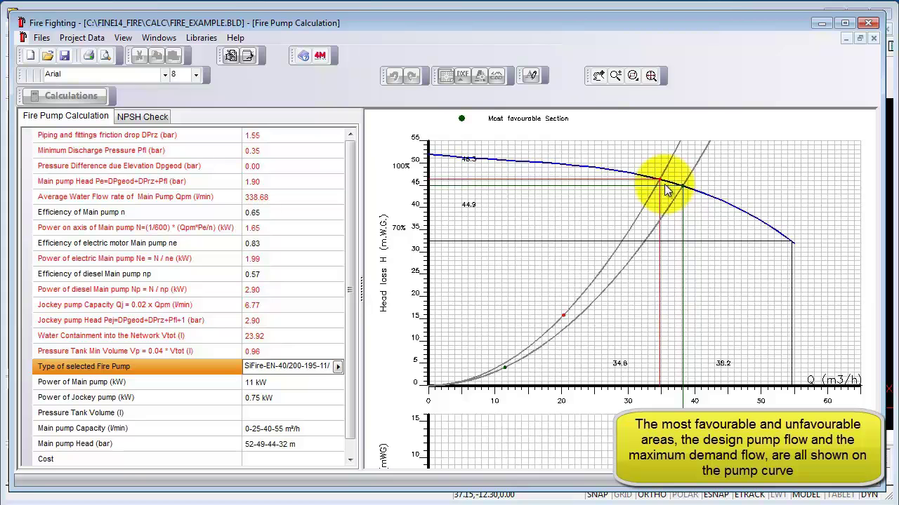
scroll(683, 198, "down", 1)
scroll(682, 199, "down", 1)
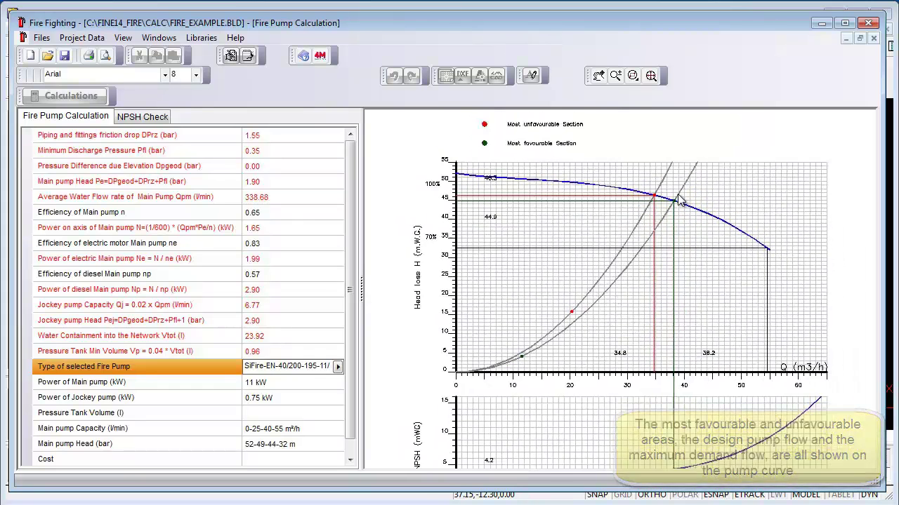
Zoom in and back out on the NPSH chart, then list the available result windows
middle_click_drag(711, 266, 670, 205)
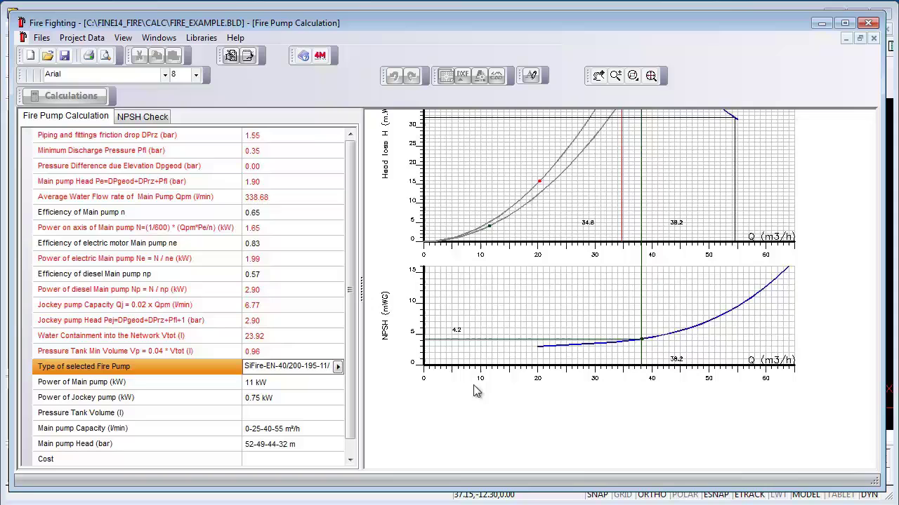
scroll(446, 361, "up", 3)
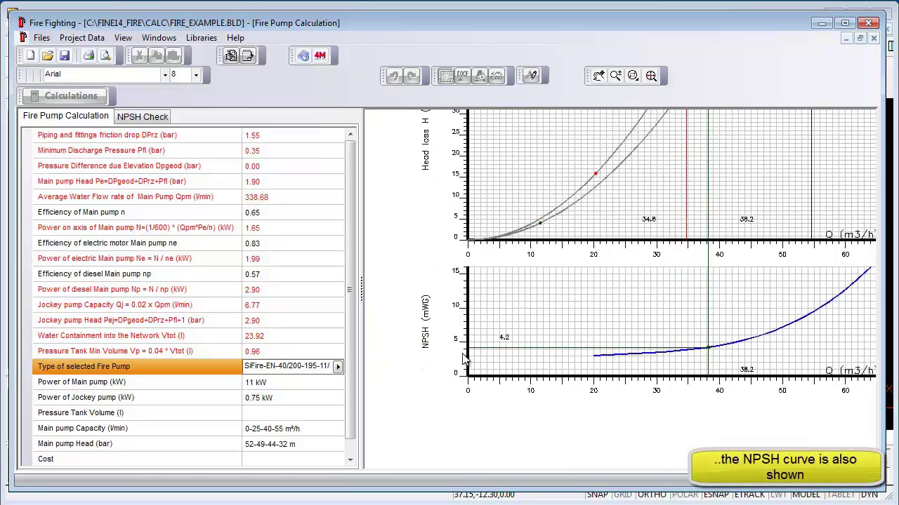
scroll(403, 302, "up", 2)
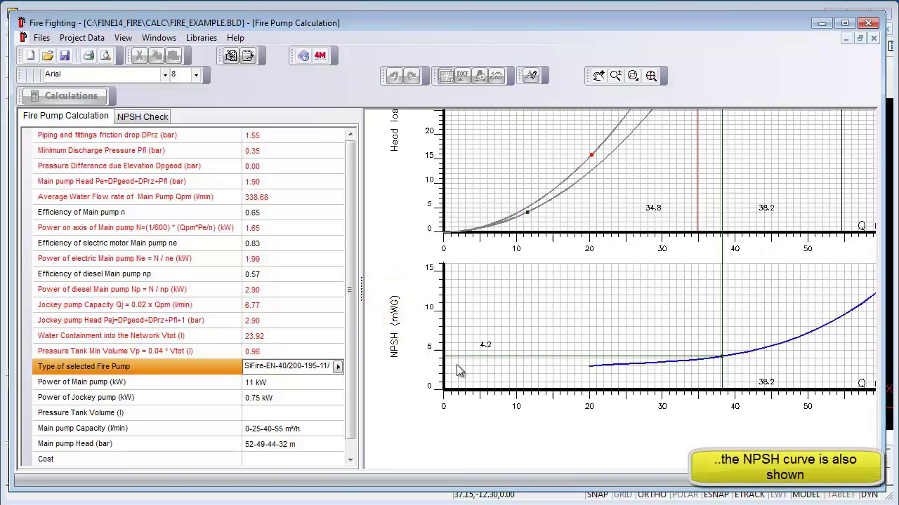
scroll(400, 309, "down", 3)
scroll(627, 356, "down", 3)
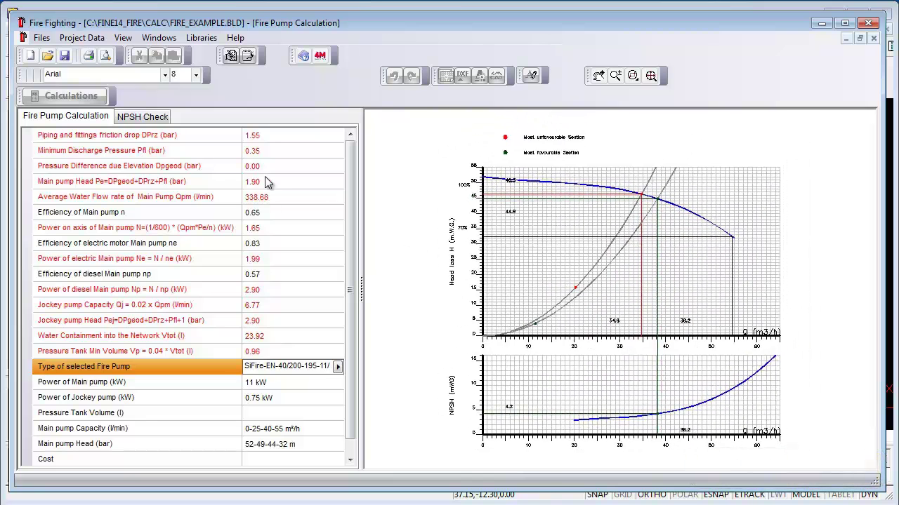
left_click(160, 38)
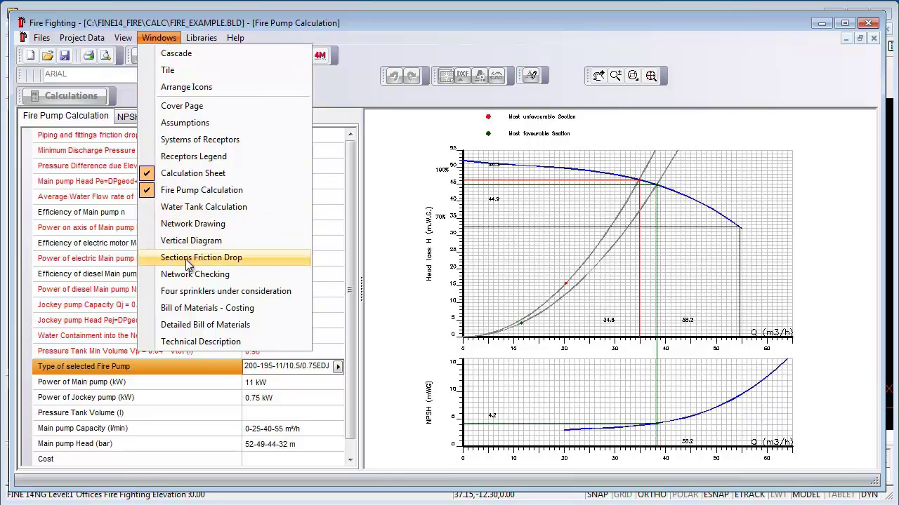
Review the Sections Friction Drop report: Group 3 most favourable, Group 2 most unfavourable
left_click(221, 259)
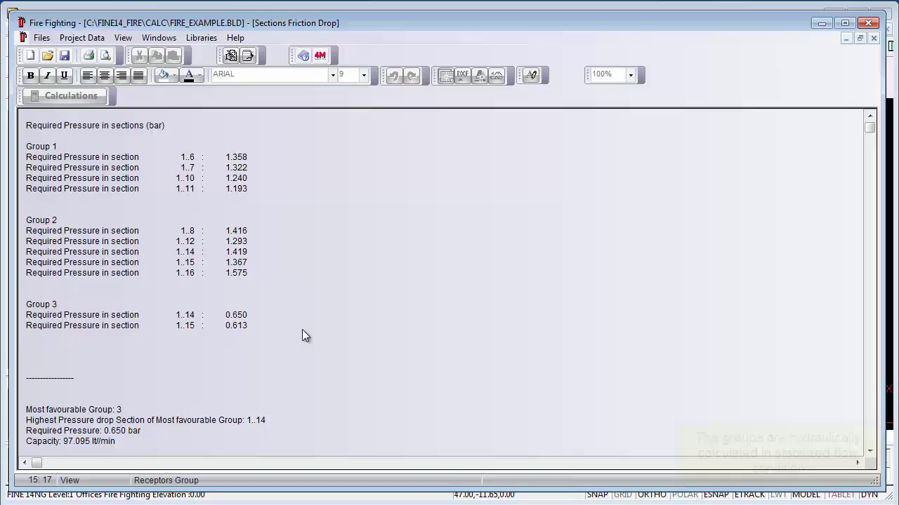
scroll(303, 336, "down", 4)
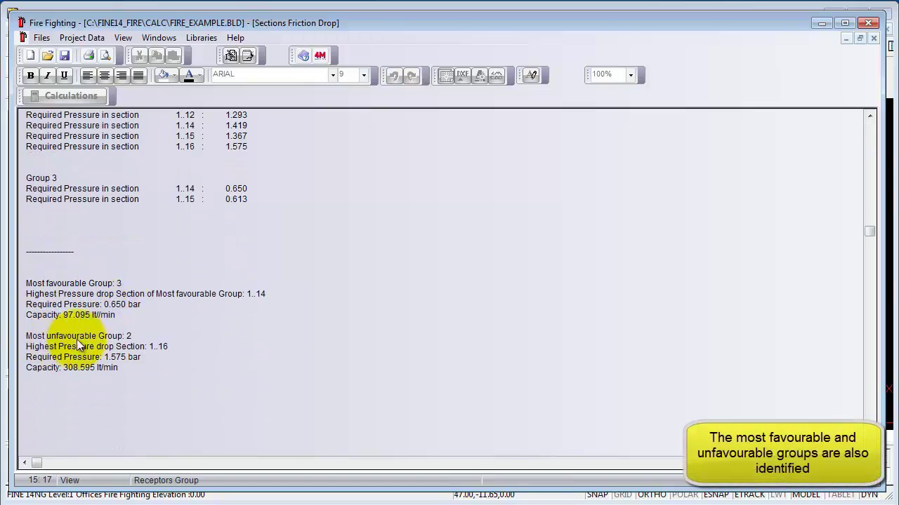
scroll(231, 352, "up", 3)
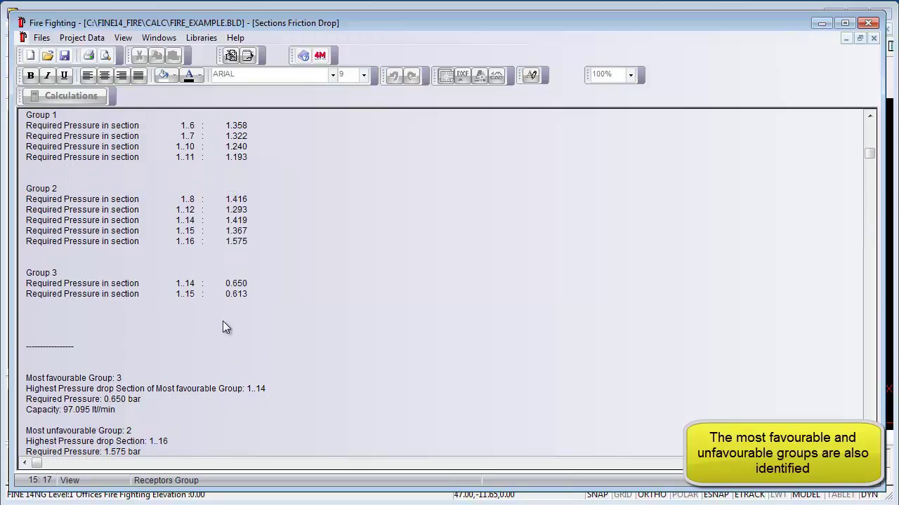
left_click(161, 39)
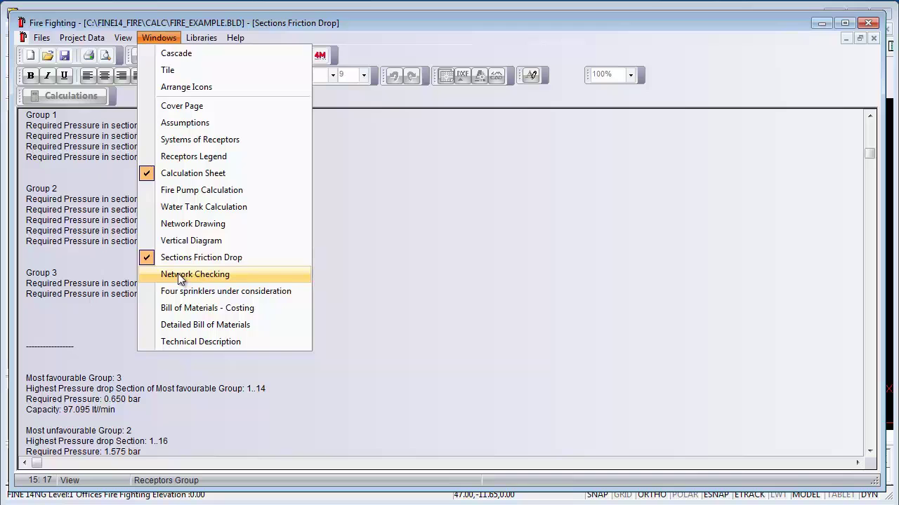
Show the Network Checking report of velocities above 10 m/s and pipes with no flow
left_click(209, 273)
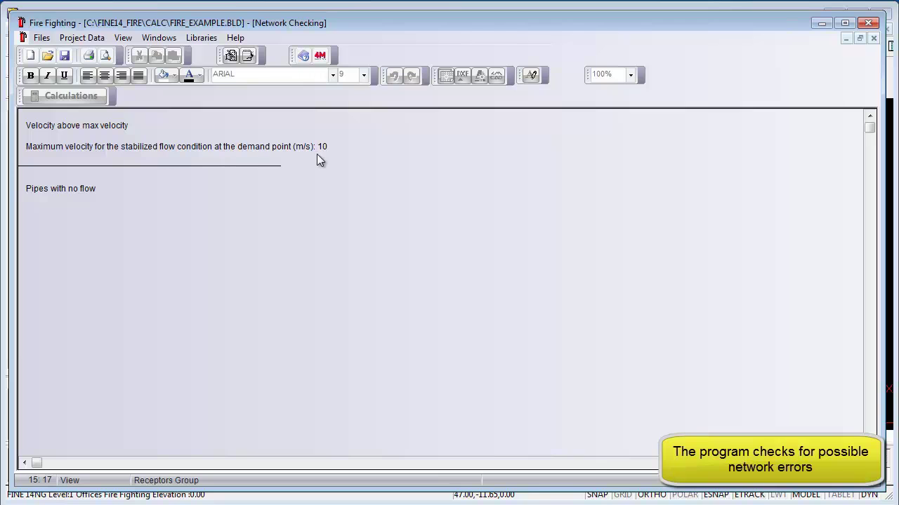
left_click(160, 38)
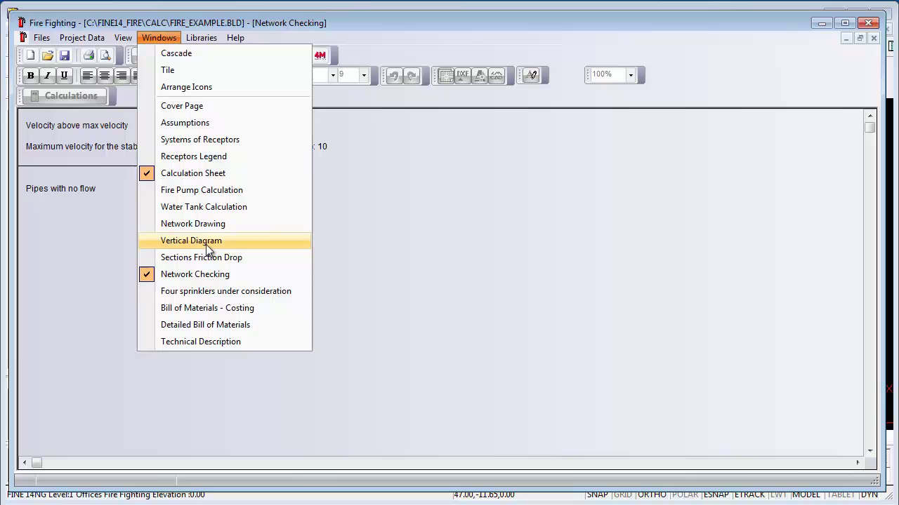
Show the Bill of Materials - Costing sheet with pipes, fittings, 9 sprinklers, pump and tank
left_click(234, 309)
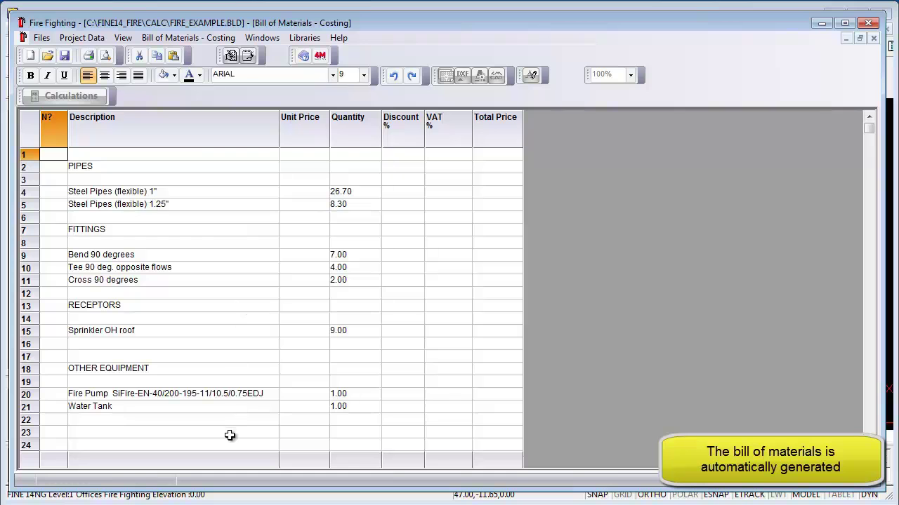
left_click(254, 38)
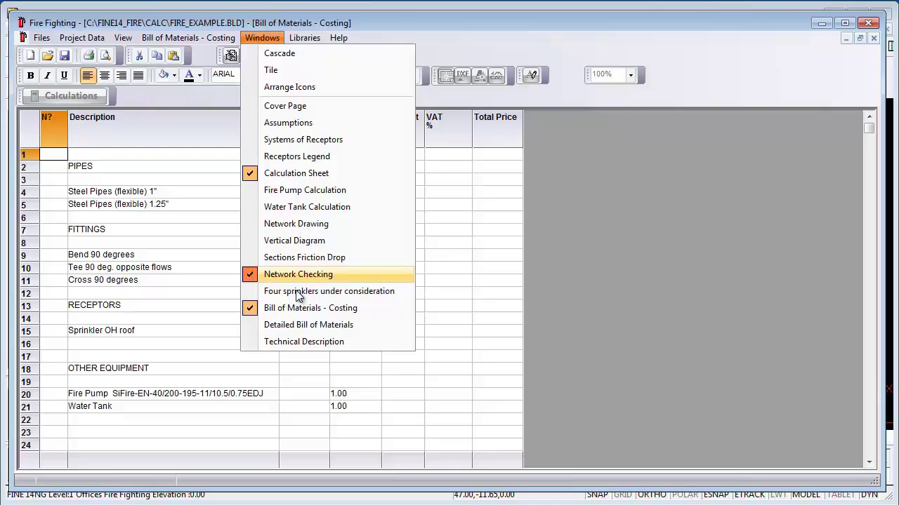
Open the Technical Description report and read down to section B3
left_click(300, 340)
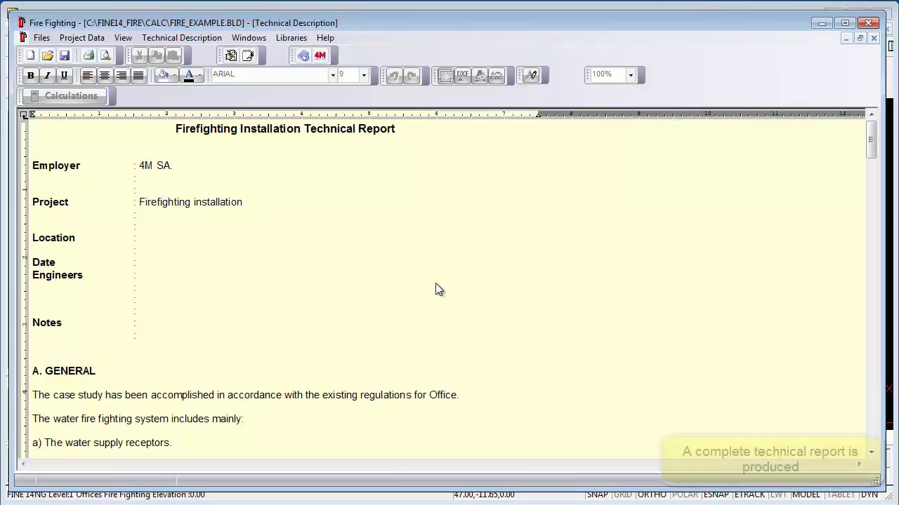
scroll(449, 295, "down", 5)
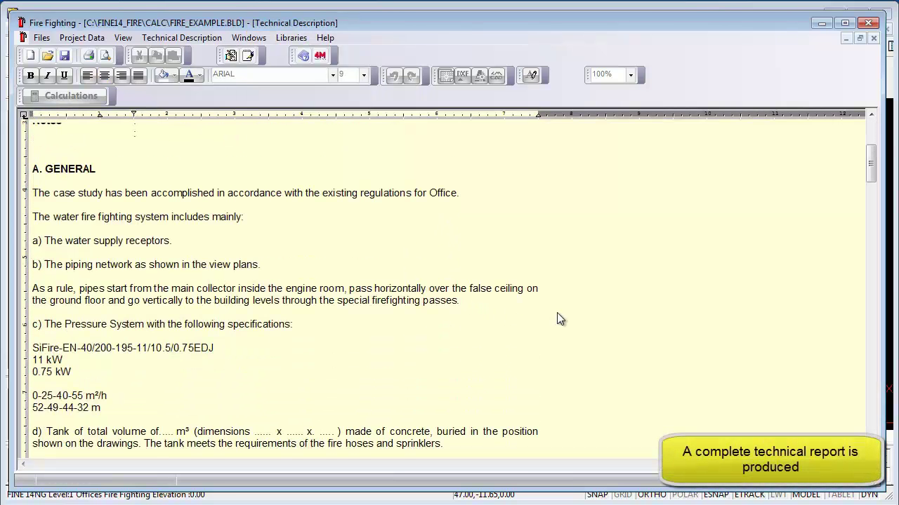
scroll(557, 314, "down", 6)
scroll(557, 314, "down", 3)
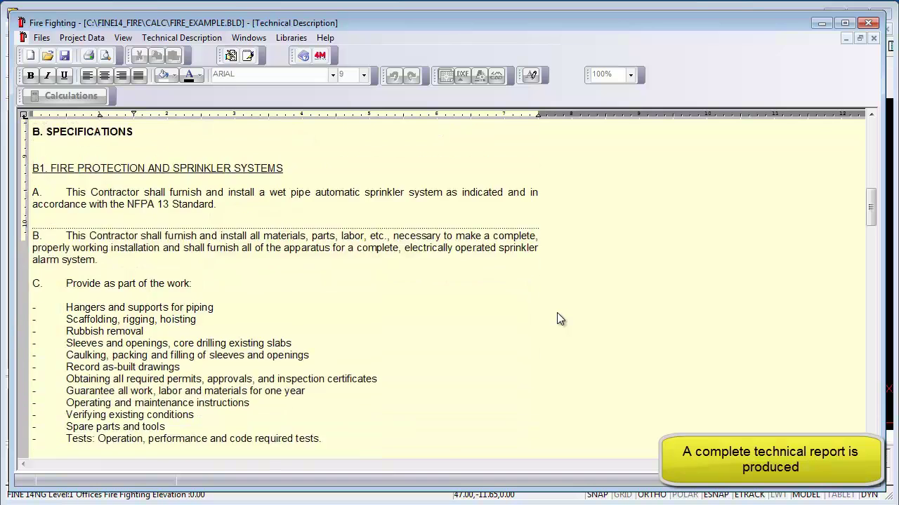
scroll(556, 313, "down", 10)
scroll(557, 314, "down", 4)
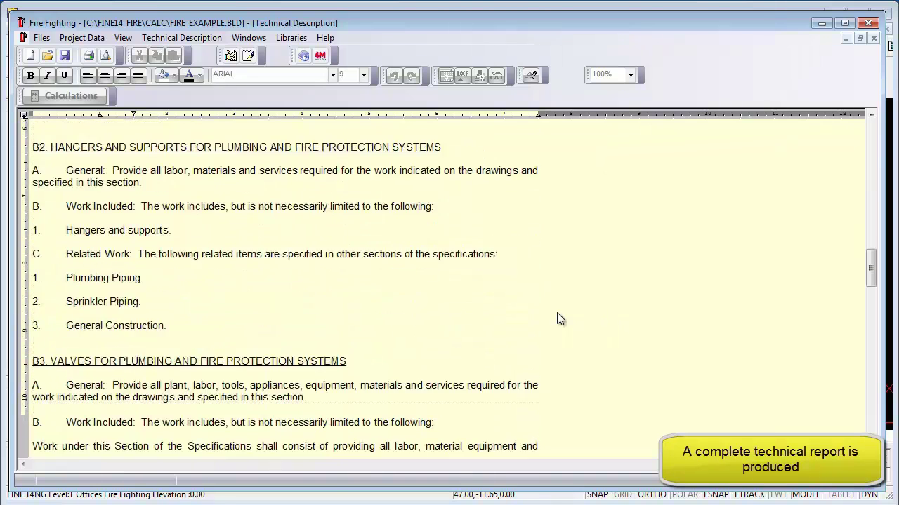
scroll(556, 320, "down", 5)
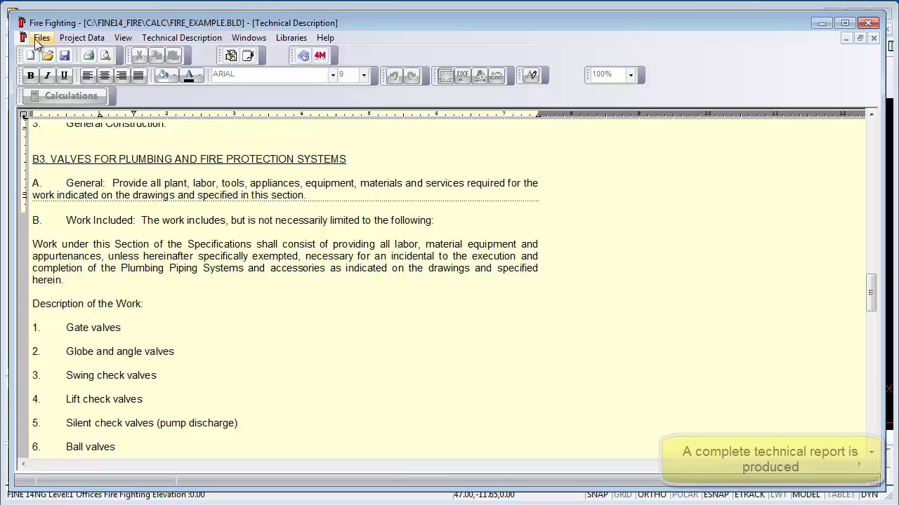
left_click(35, 38)
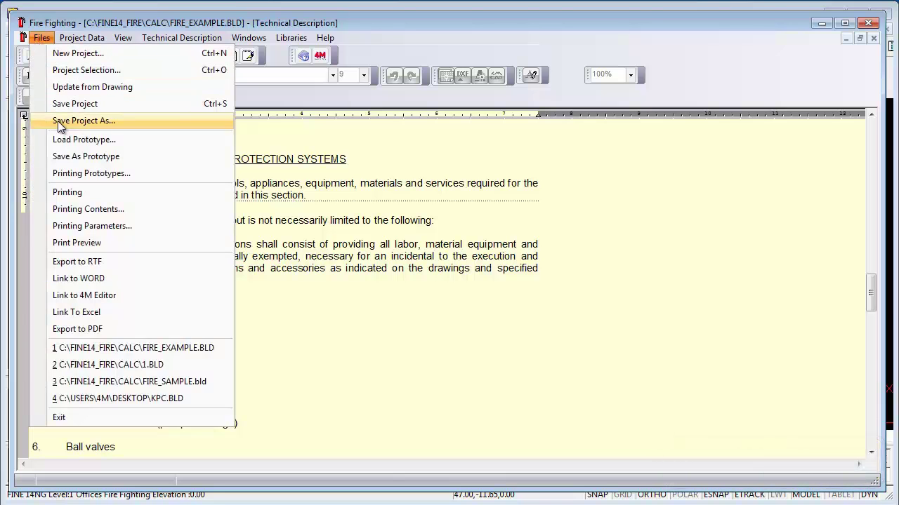
left_click(115, 211)
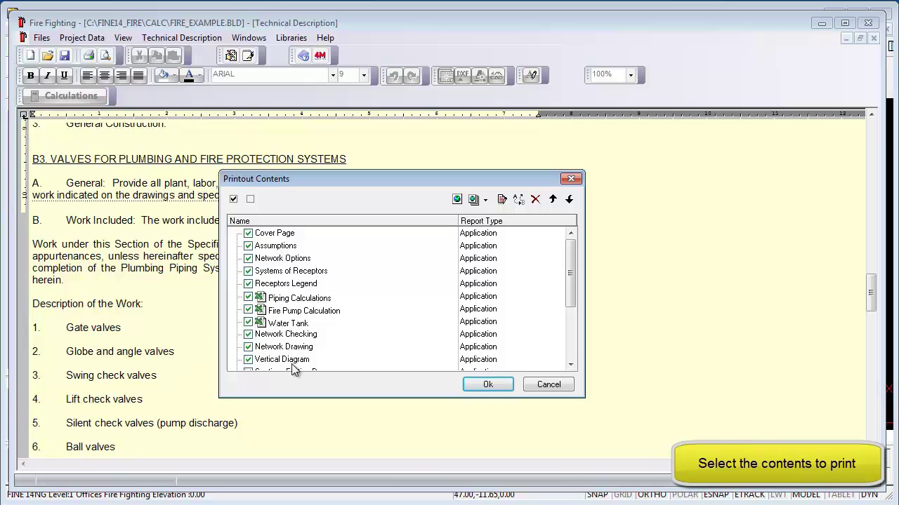
mouse_move(570, 281)
left_mouse_down()
mouse_move(570, 341)
mouse_move(570, 280)
left_mouse_up()
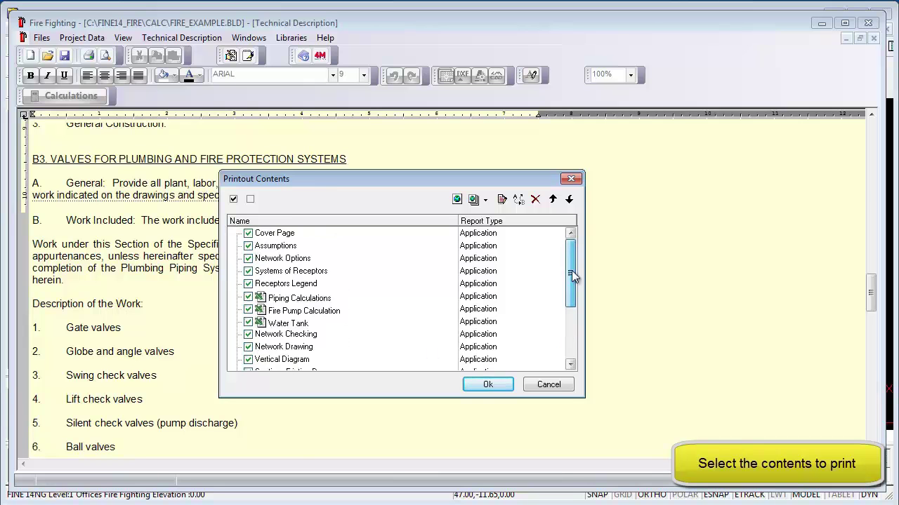
left_click(572, 180)
left_click(41, 39)
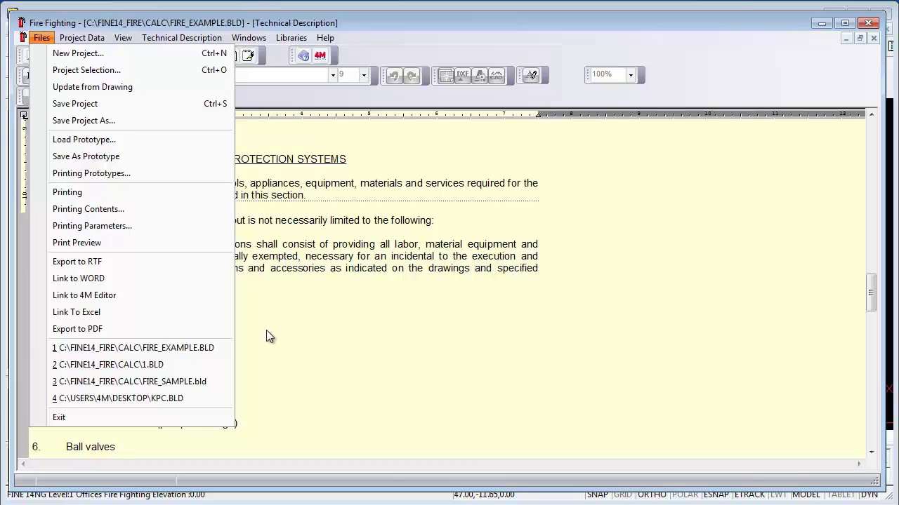
key("Escape")
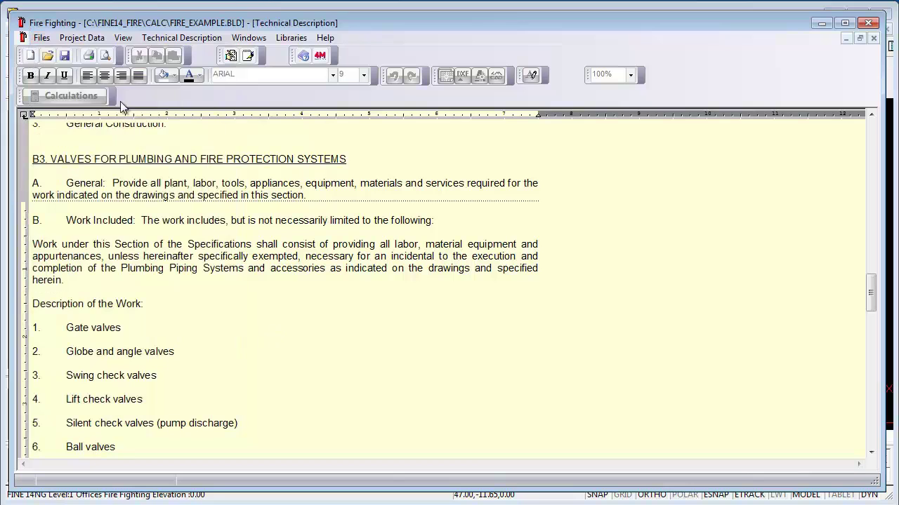
Print-preview the project and page forward to the Fire Pump Calculation sheet with its pump curves
left_click(103, 55)
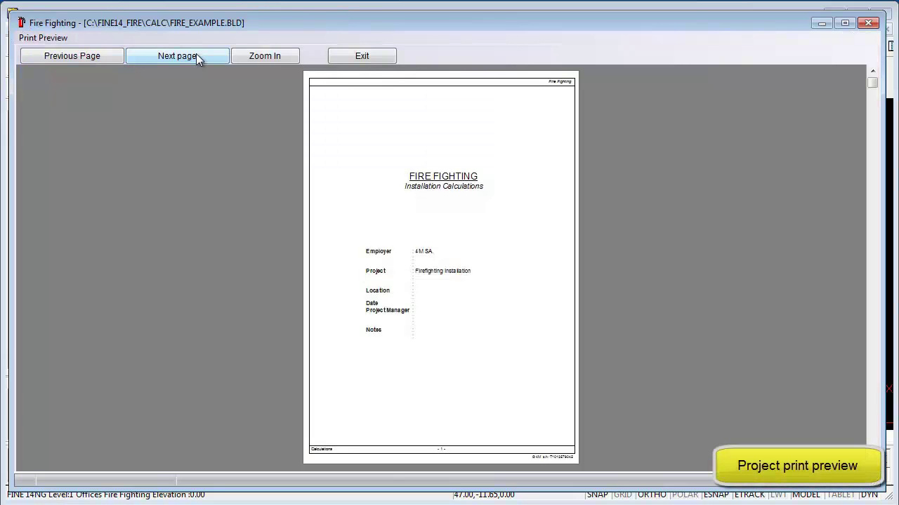
left_click(196, 56)
left_click(196, 55)
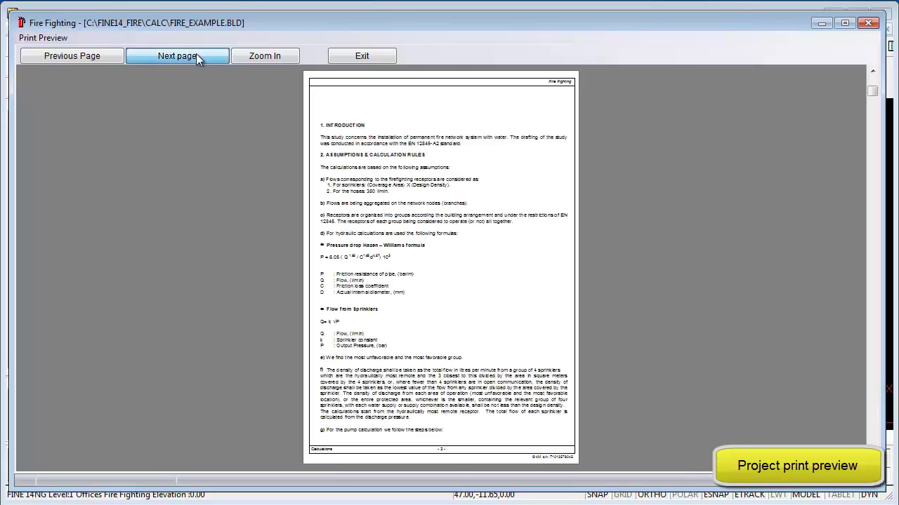
left_click(196, 55)
left_click(196, 55)
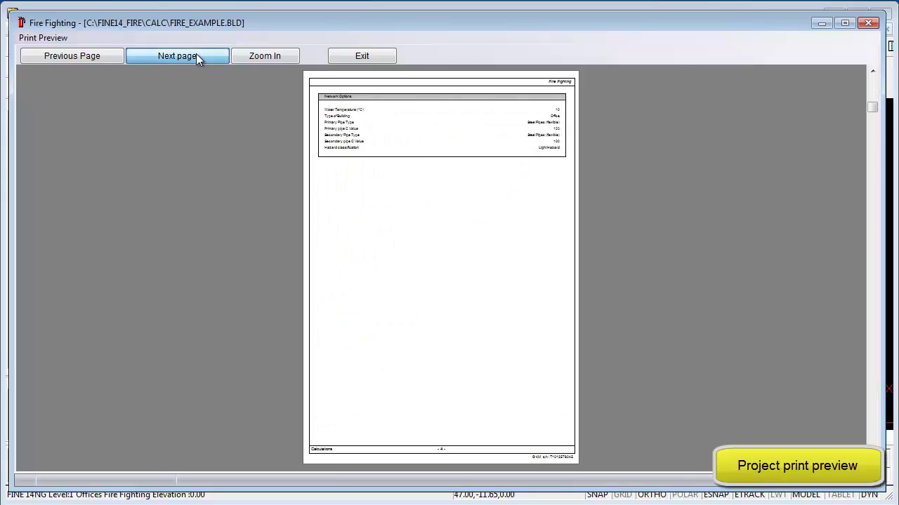
left_click(196, 56)
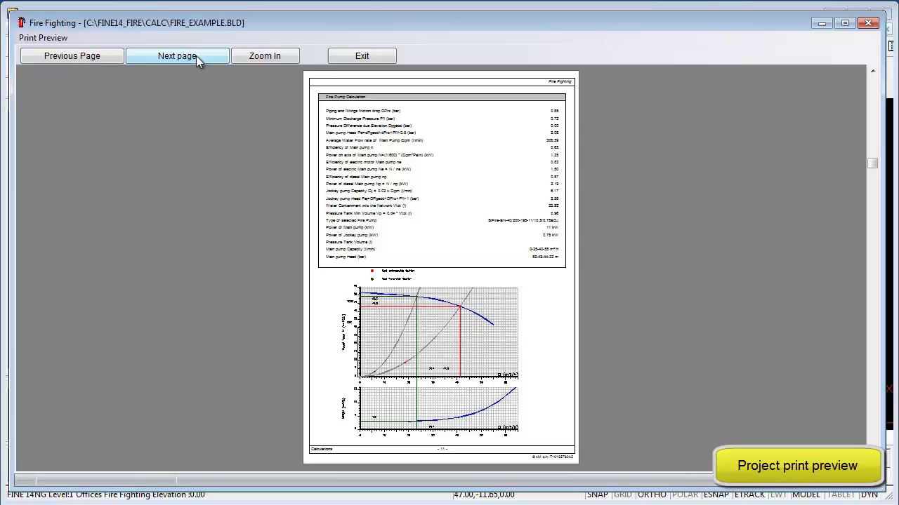